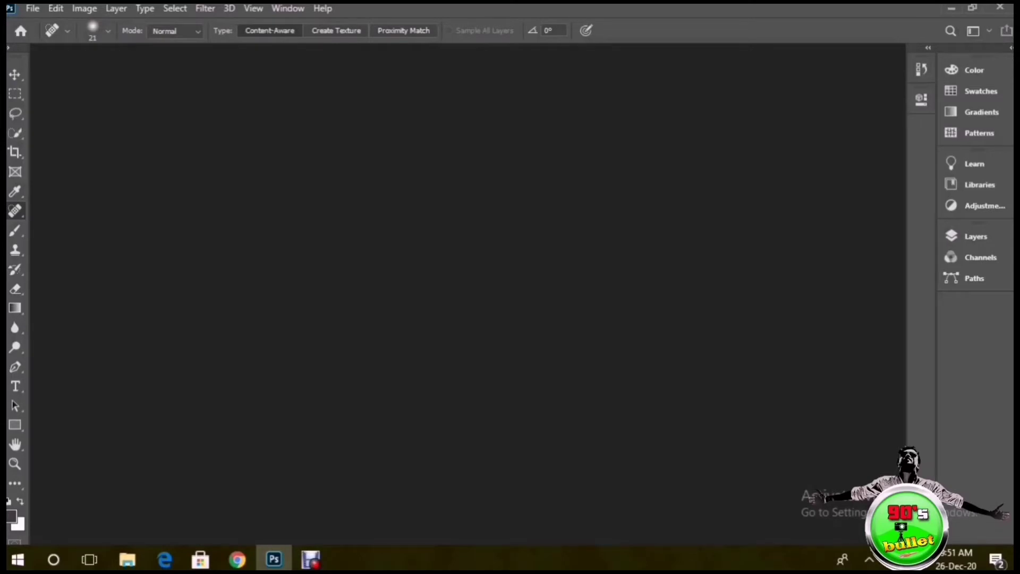
Open the 1000 × 667 px florist photo Untitled-1.jpg from the Desktop's adobe ohotoshop folder.
key("ctrl+o")
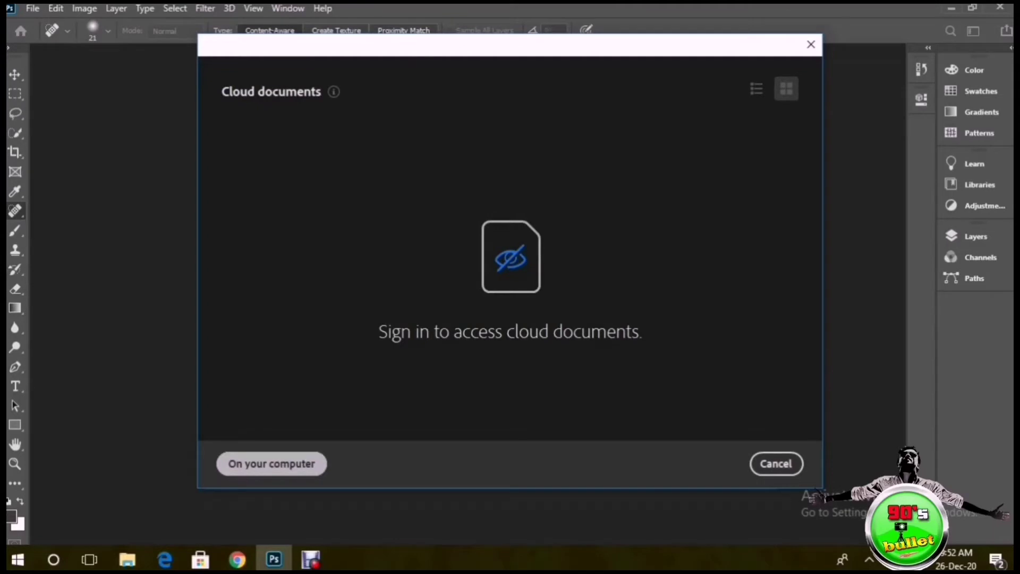
left_click(271, 463)
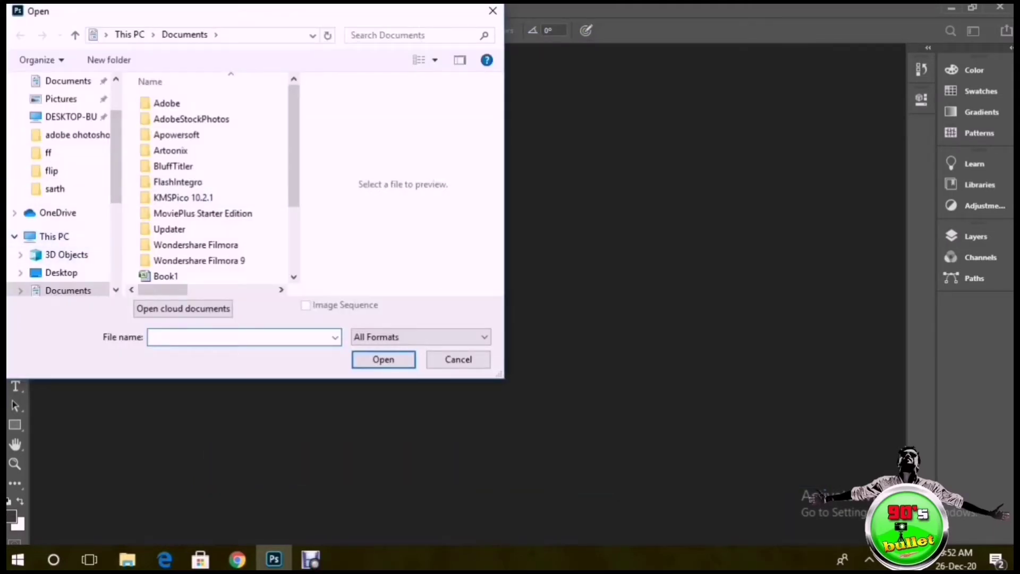
scroll(58, 213, "down", 1)
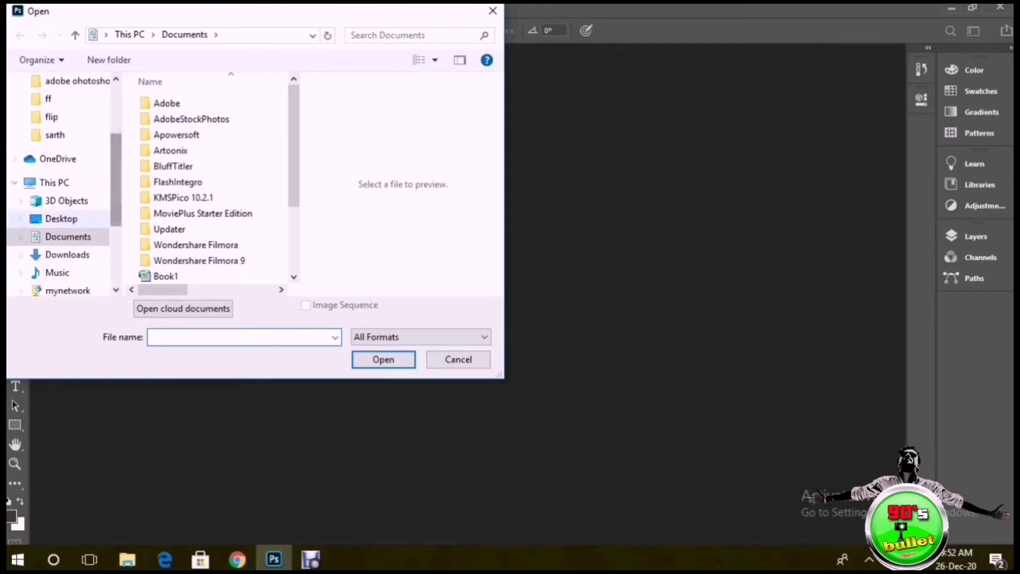
left_click(61, 218)
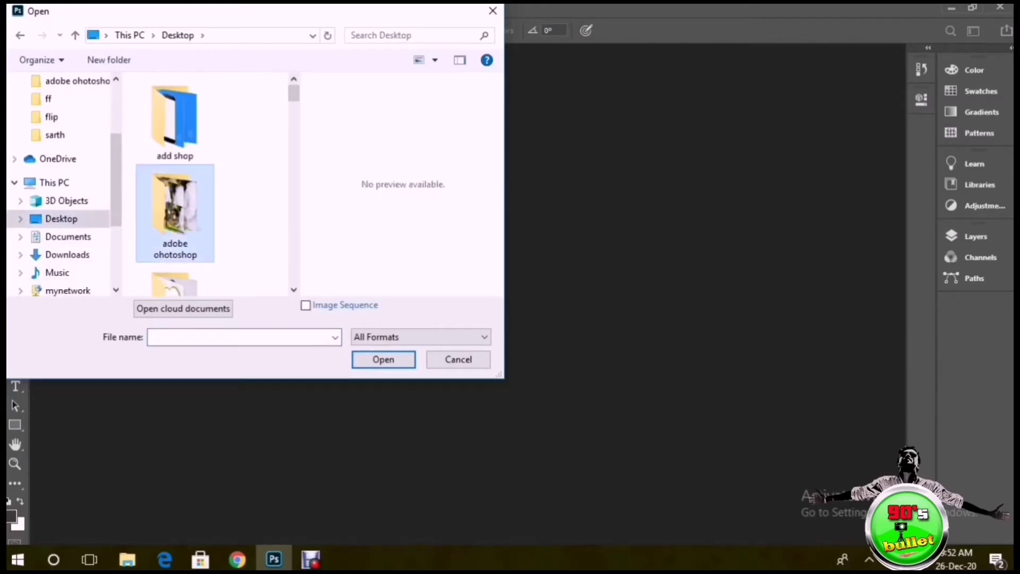
double_click(175, 212)
double_click(174, 107)
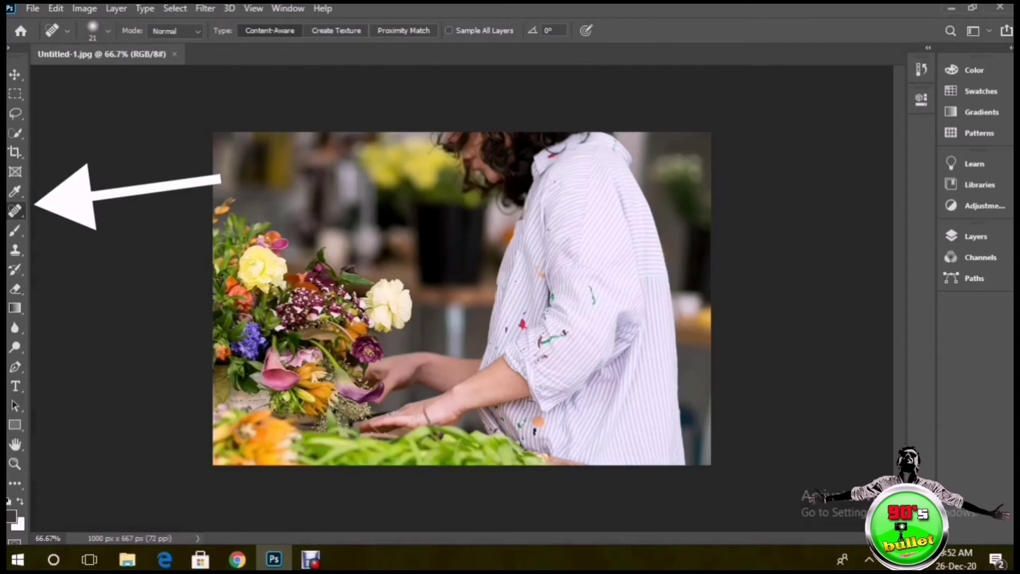
Zoom the photo to 100% and confirm the Spot Healing Brush is the active healing tool.
key("ctrl+plus")
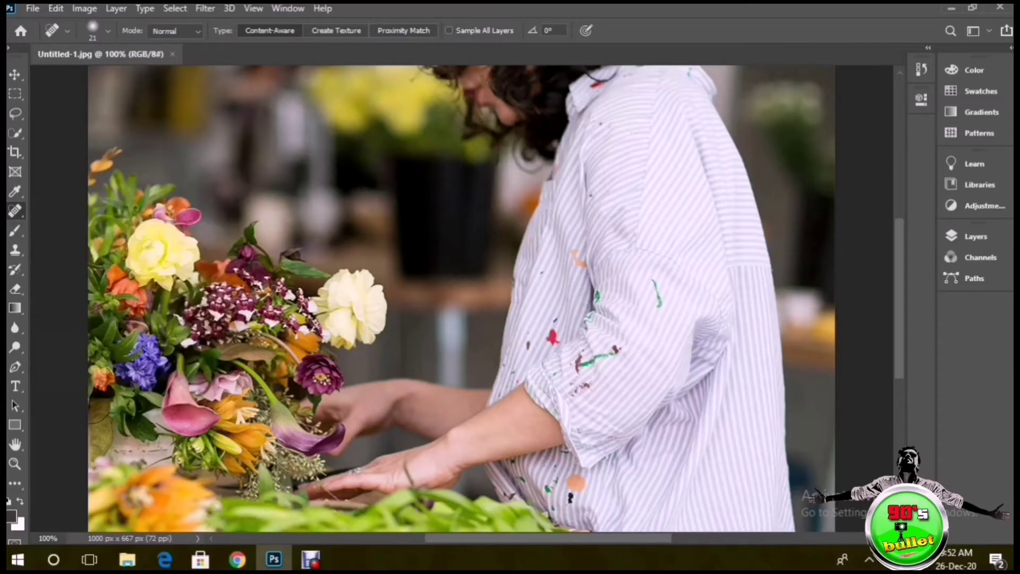
right_click(15, 211)
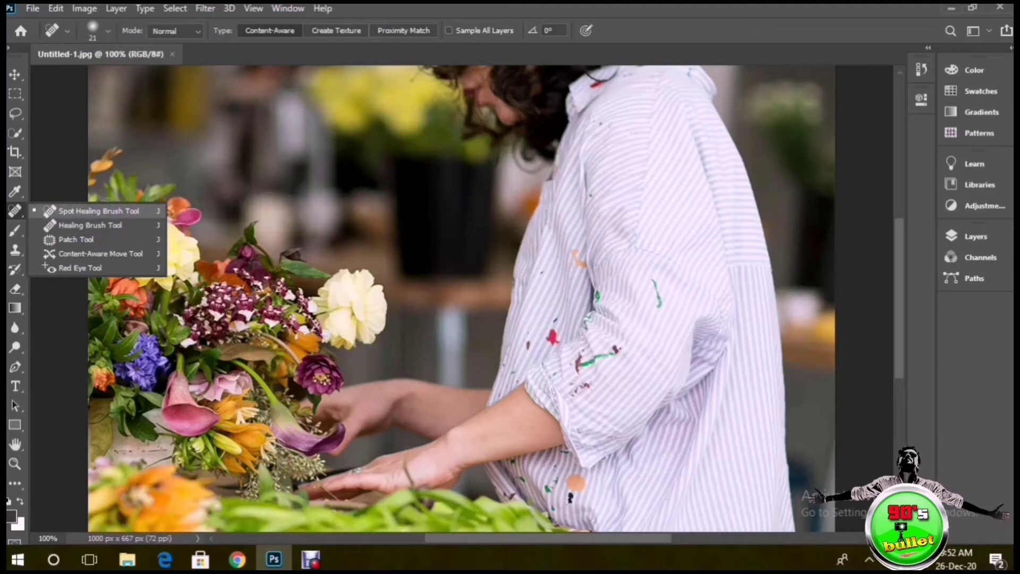
key("Escape")
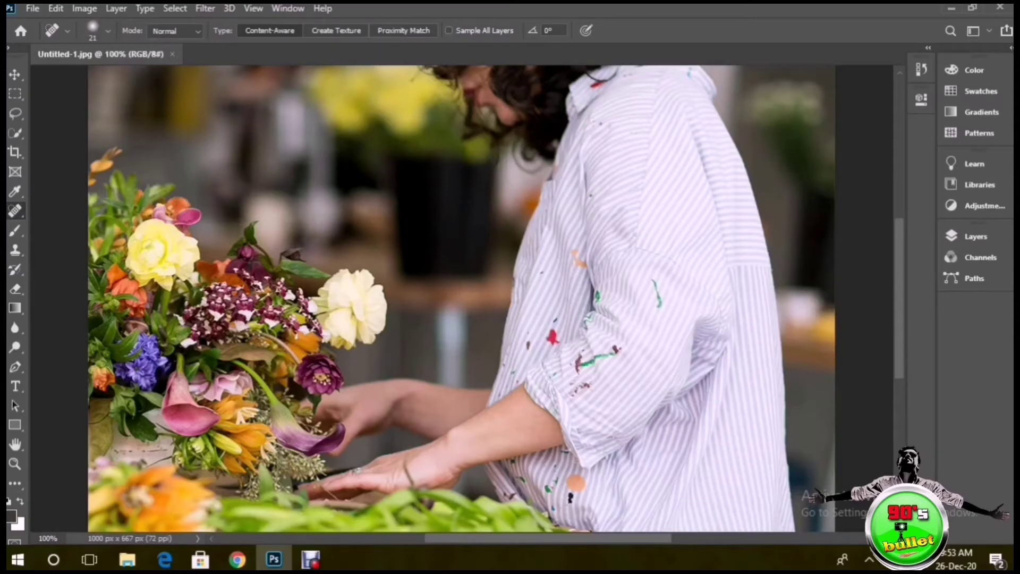
Set the Spot Healing Brush size to 50 px in the brush picker.
left_click(108, 30)
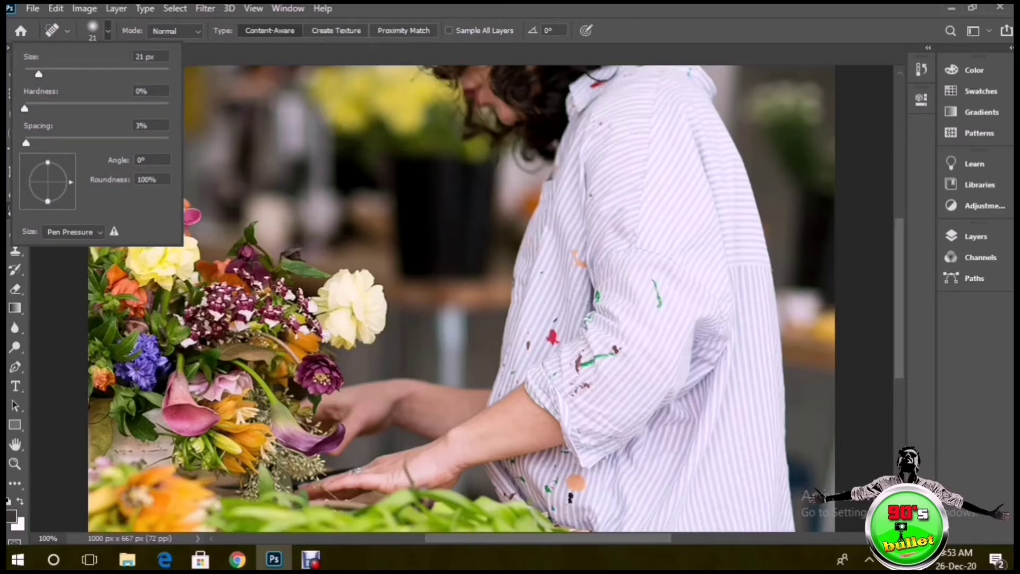
left_click_drag(38, 74, 57, 74)
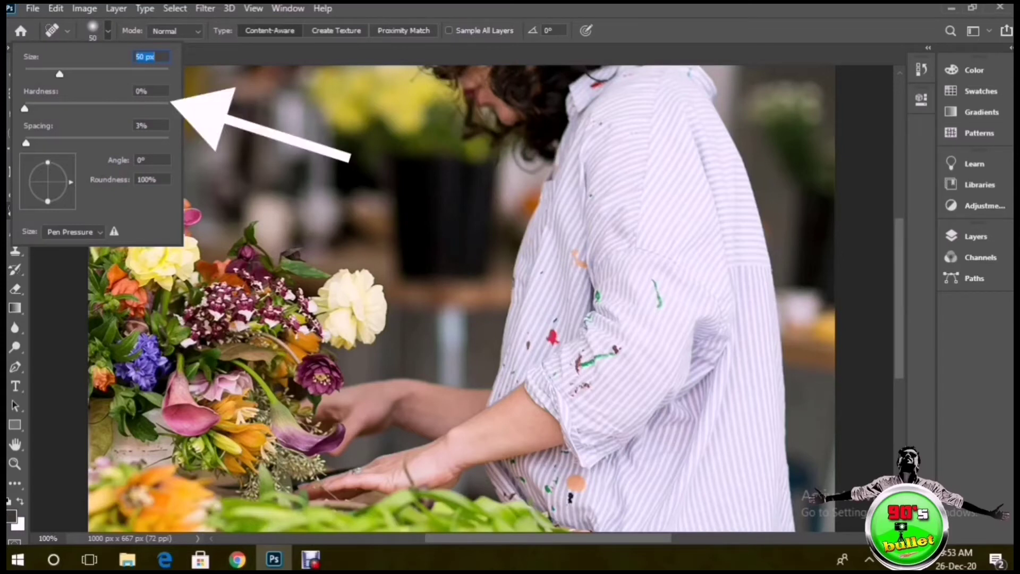
key("Escape")
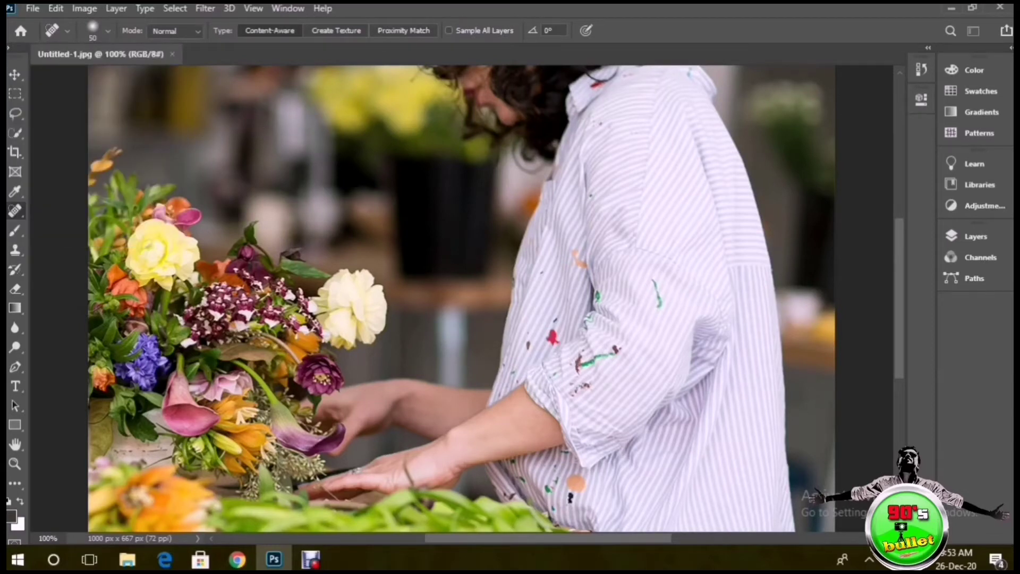
Heal the paint stains on the shirt's upper chest, collar and shoulder.
left_click_drag(653, 270, 659, 307)
left_click_drag(590, 191, 590, 216)
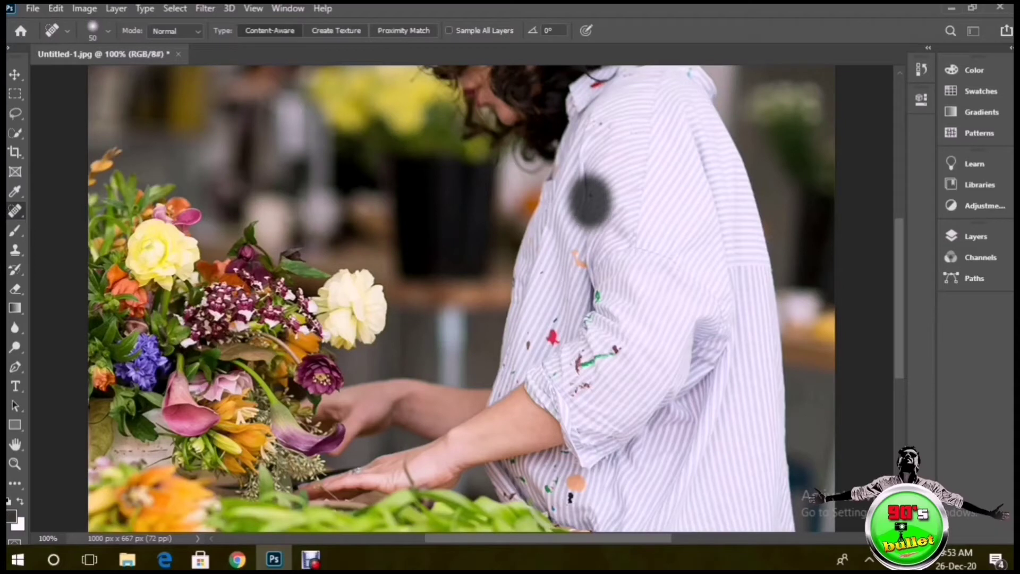
left_click(591, 122)
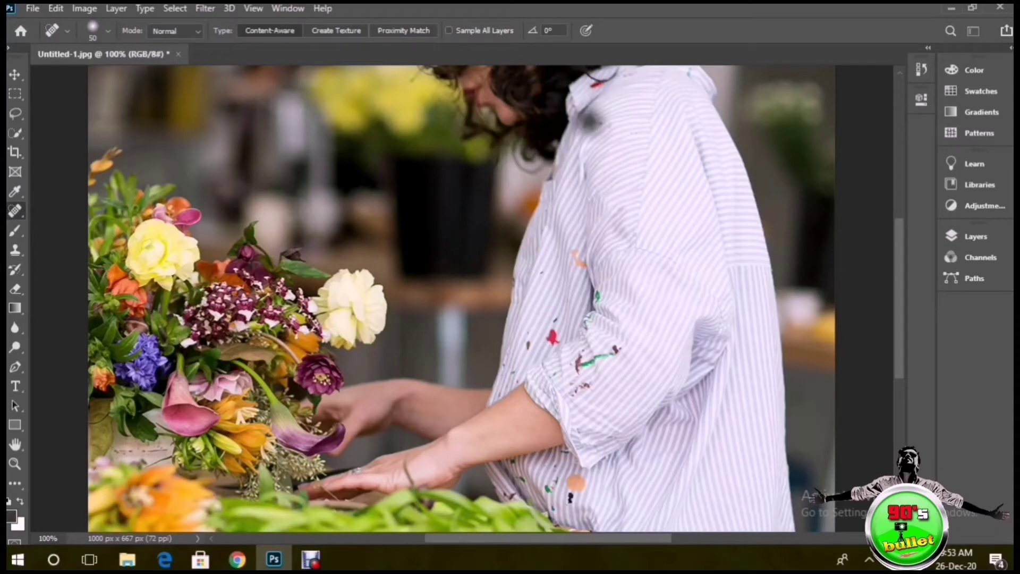
left_click_drag(601, 123, 644, 142)
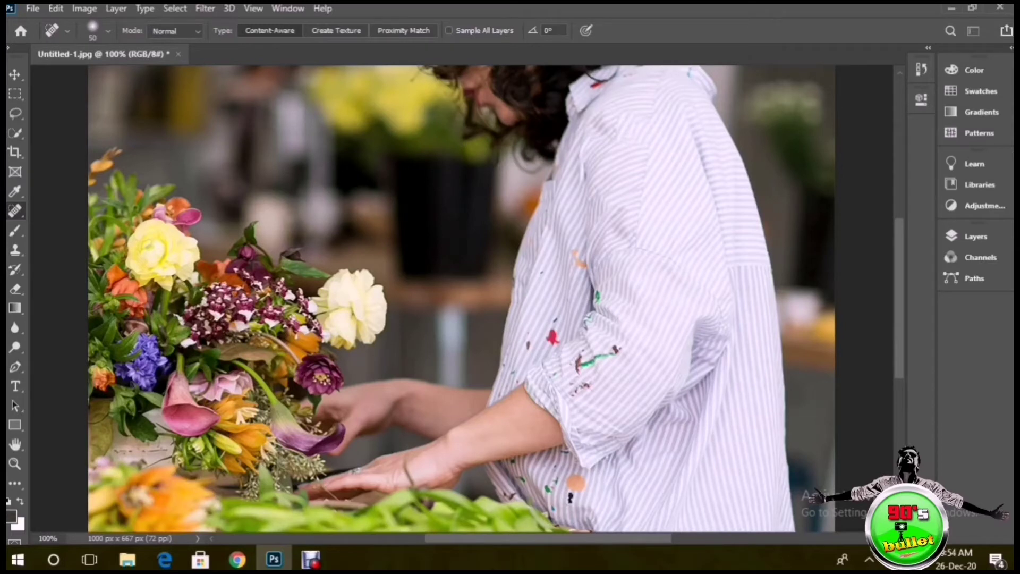
Heal the orange spot, the mark above the red spot, and the stains across the sleeve.
left_click_drag(546, 318, 553, 325)
left_click_drag(574, 250, 578, 261)
left_click_drag(651, 332, 579, 380)
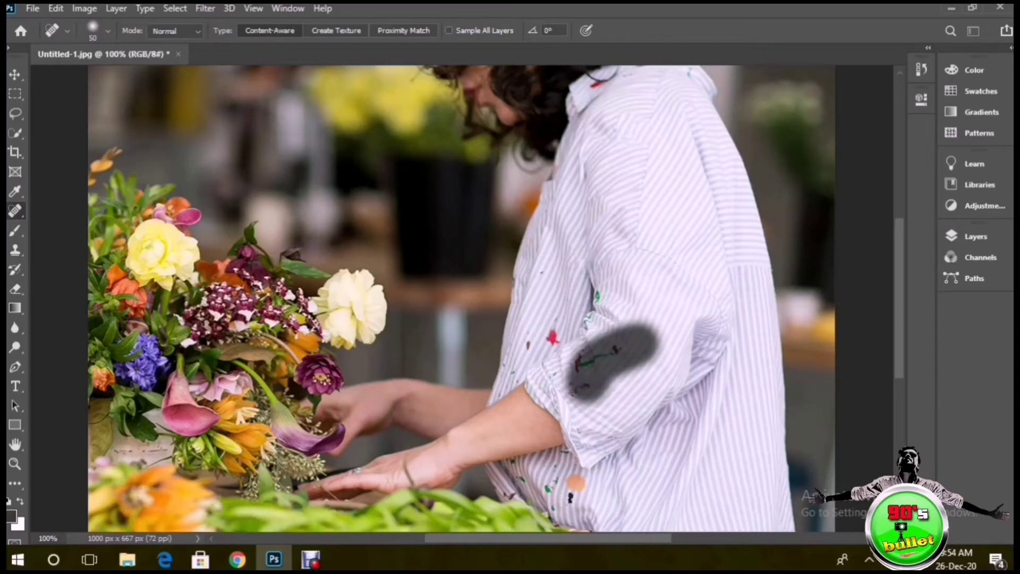
left_click_drag(579, 380, 568, 383)
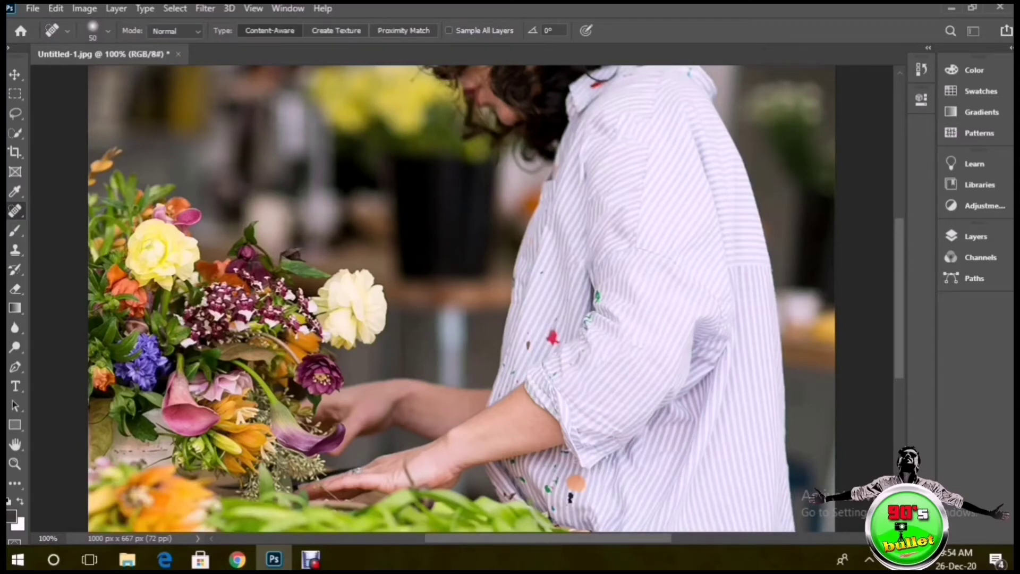
left_click_drag(584, 358, 563, 375)
Shrink the brush to 11 px and heal the red paint spot and small brown stain.
right_click(562, 325)
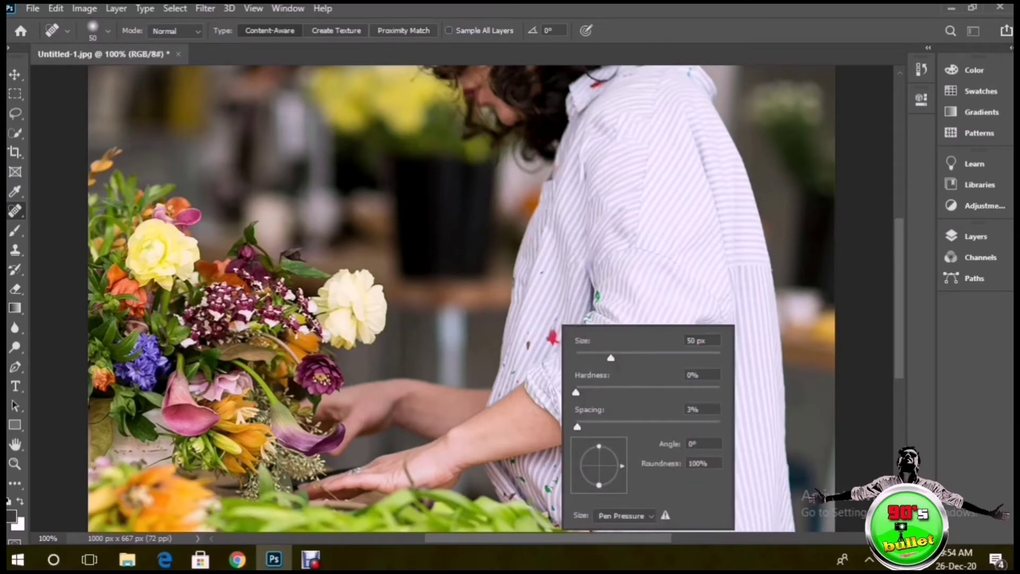
left_click_drag(611, 358, 582, 357)
key("Return")
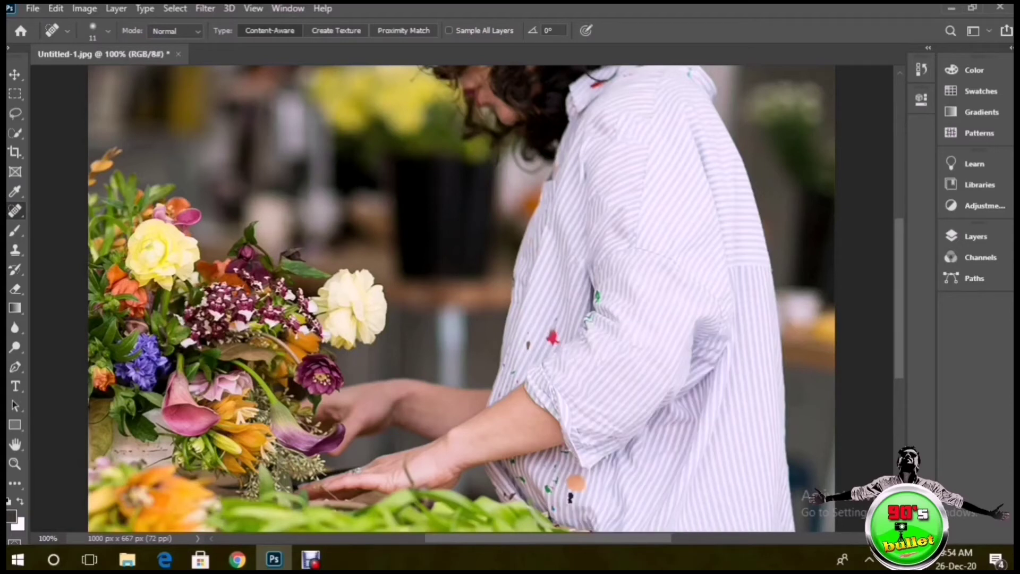
left_click_drag(555, 316, 556, 332)
left_click_drag(524, 321, 527, 348)
At 200% zoom, heal the green sleeve stain, chest marks, dark edge spot and scattered specks.
key("ctrl+plus")
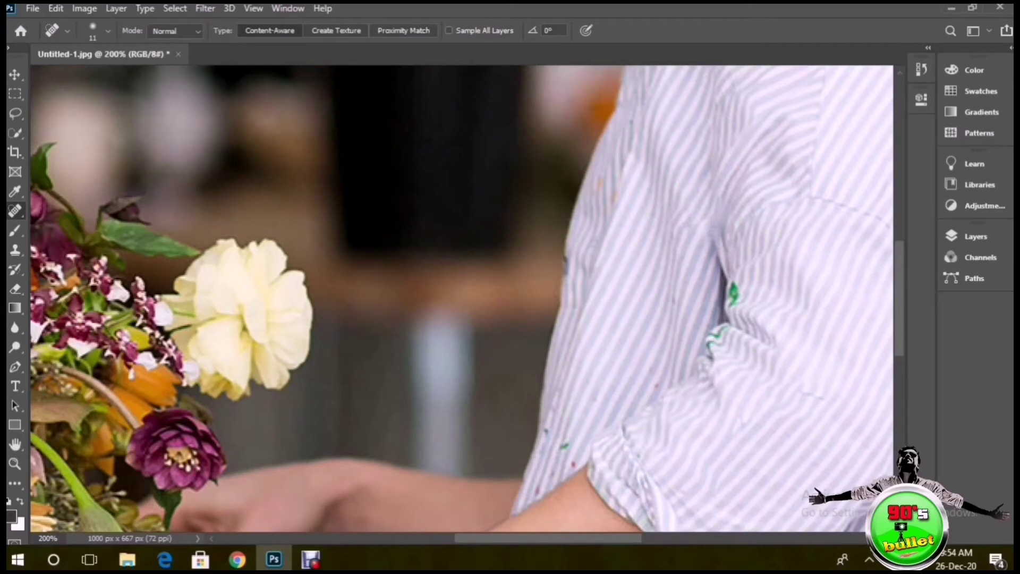
mouse_move(736, 272)
left_mouse_down()
mouse_move(727, 332)
mouse_move(709, 349)
left_mouse_up()
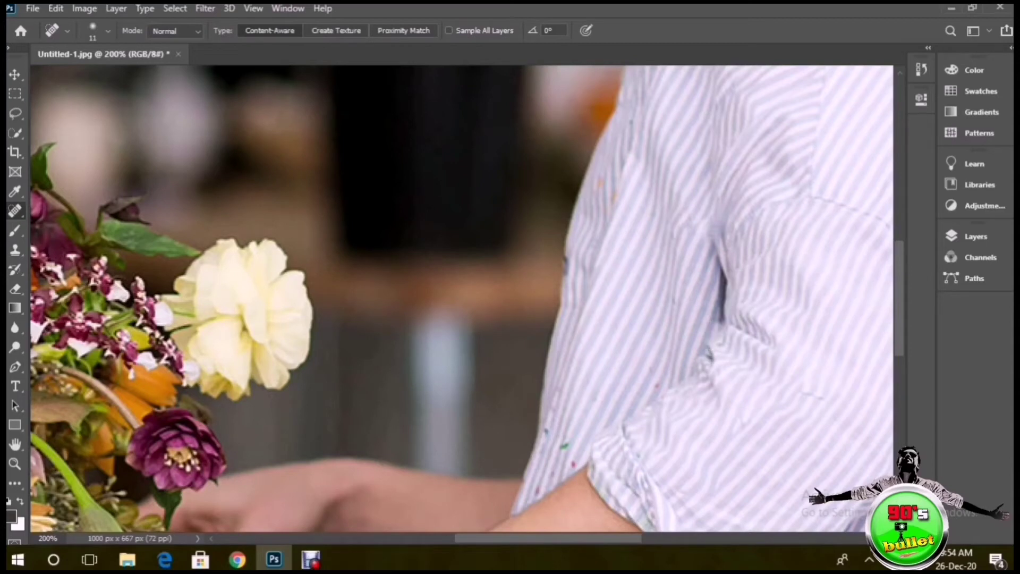
mouse_move(623, 183)
left_mouse_down()
mouse_move(609, 215)
mouse_move(605, 185)
mouse_move(587, 180)
mouse_move(598, 199)
left_mouse_up()
left_click_drag(569, 245, 568, 282)
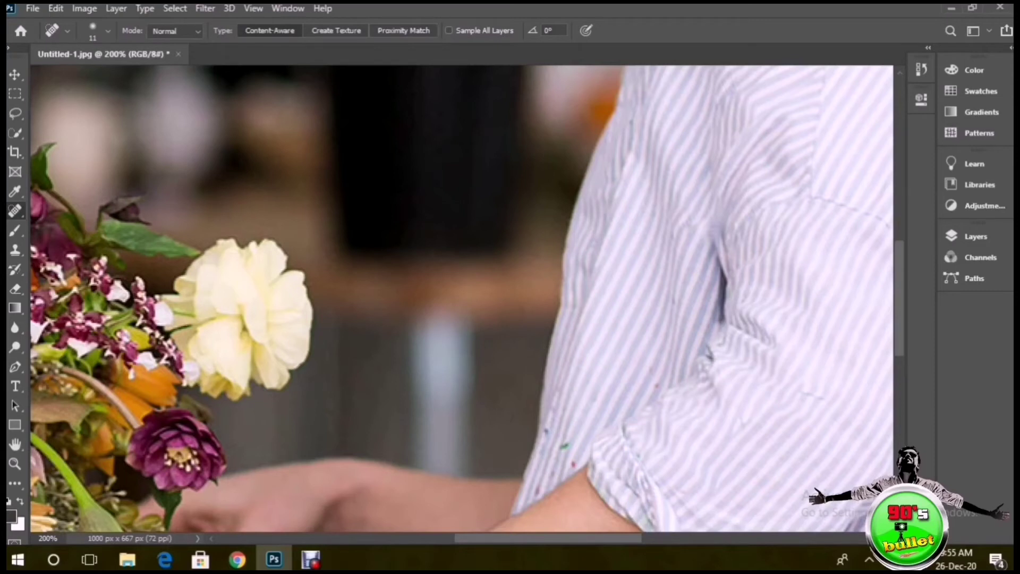
left_click_drag(547, 421, 547, 461)
left_click_drag(576, 457, 531, 499)
left_click_drag(654, 364, 662, 387)
Heal the large paint stain near the shirt's hem so the stripes match.
key("ctrl+1")
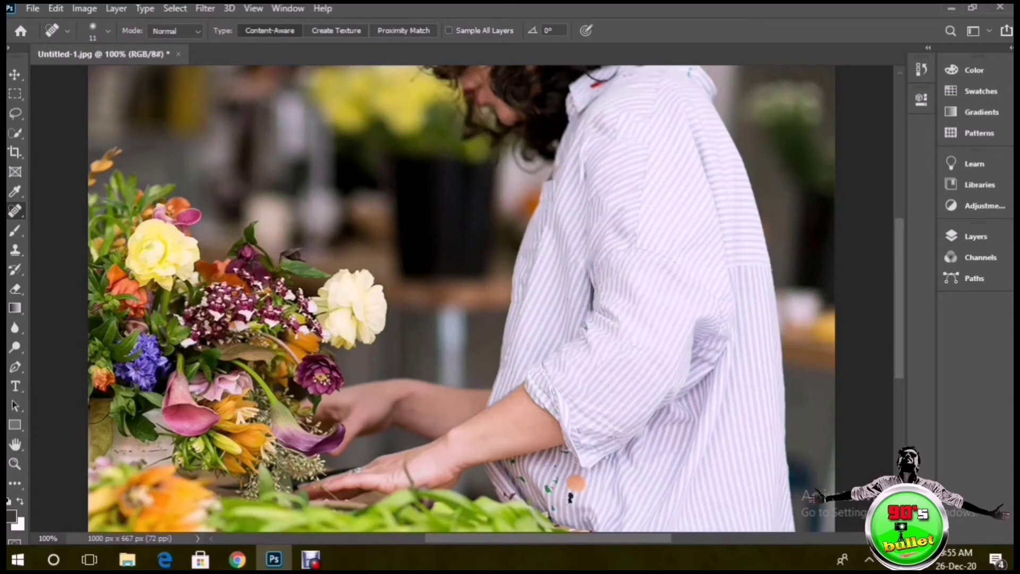
mouse_move(566, 476)
left_mouse_down()
mouse_move(567, 488)
mouse_move(557, 471)
mouse_move(517, 489)
left_mouse_up()
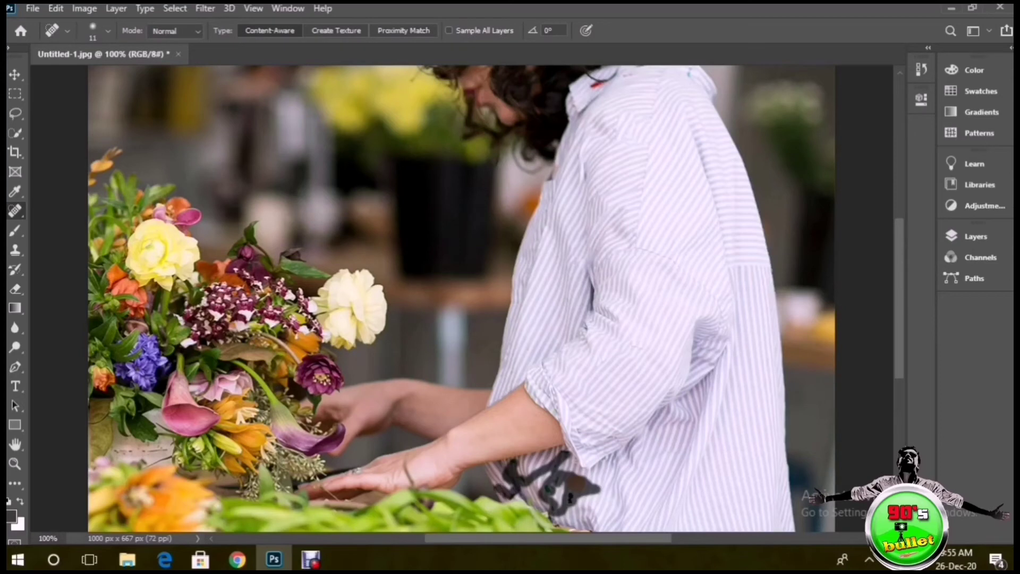
mouse_move(515, 490)
left_mouse_down()
mouse_move(496, 488)
mouse_move(641, 473)
left_mouse_up()
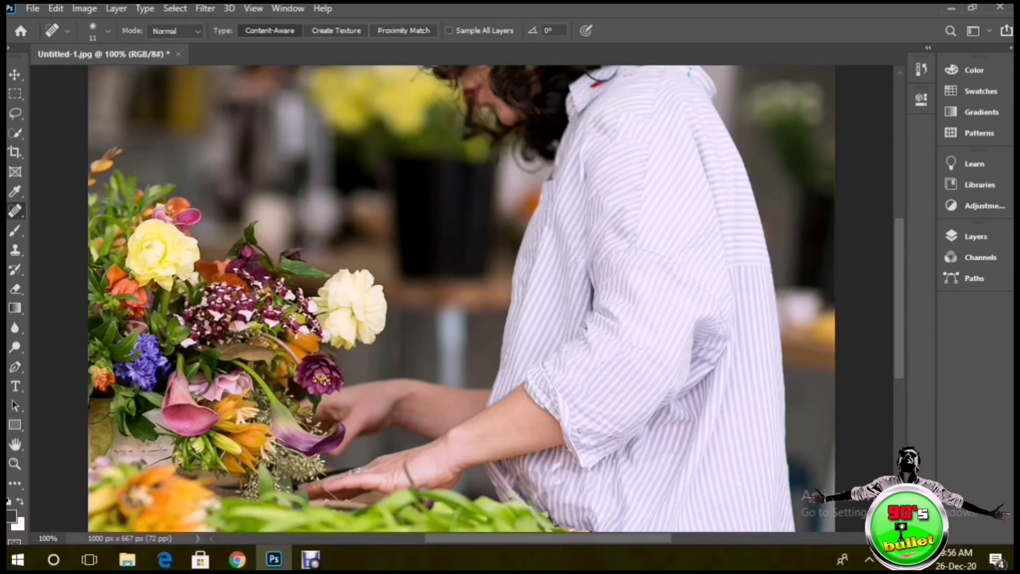
Clean the marks on the collar and neck edge, then reset the view to actual size.
mouse_move(688, 76)
left_mouse_down()
mouse_move(590, 84)
mouse_move(603, 77)
left_mouse_up()
left_click_drag(556, 162, 548, 181)
key("ctrl+minus")
key("ctrl+plus")
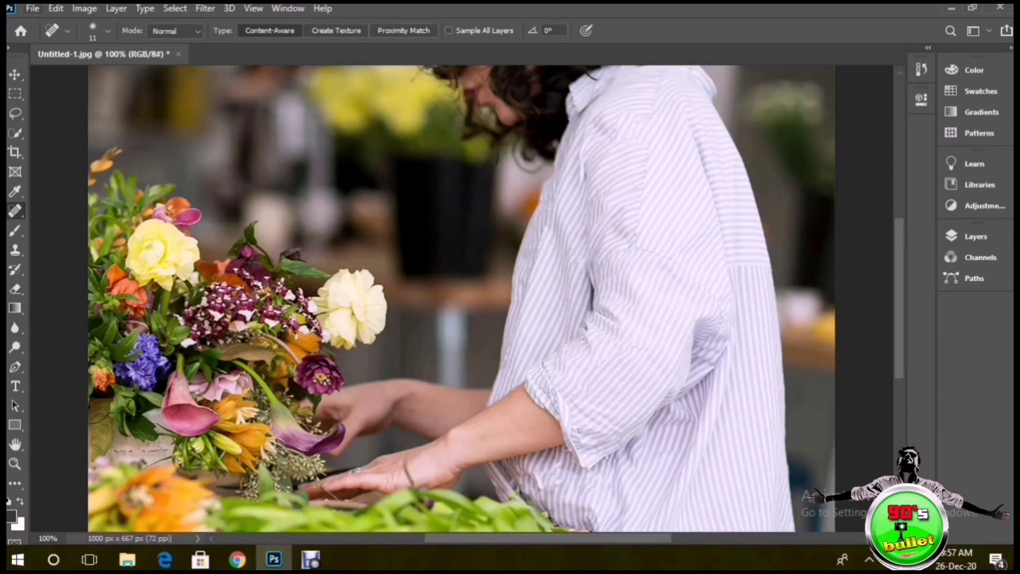
Export the photo via Save for Web as a JPEG High file named zvh, then open it.
left_click(33, 8)
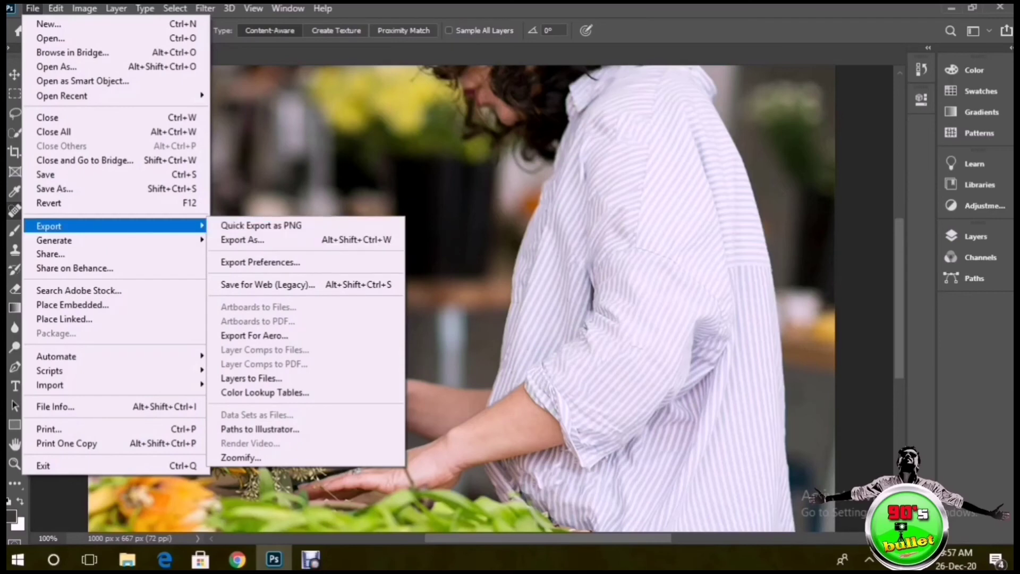
left_click(247, 284)
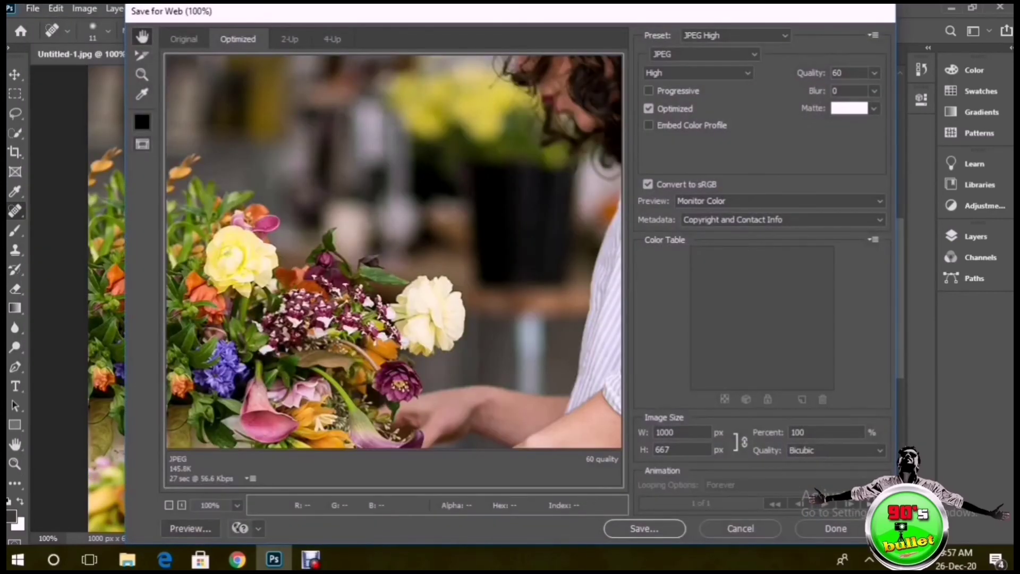
left_click(644, 528)
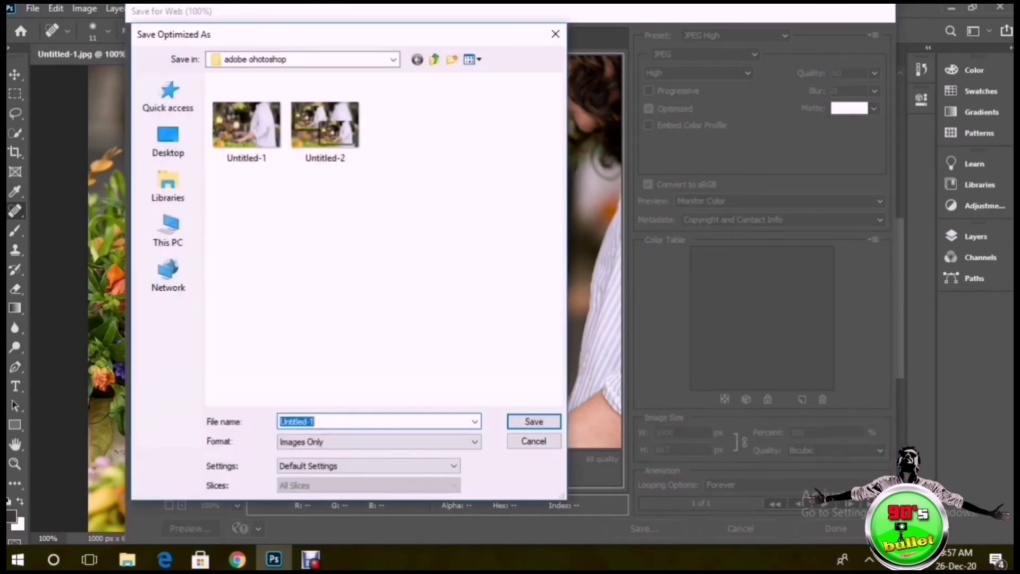
type("zvh")
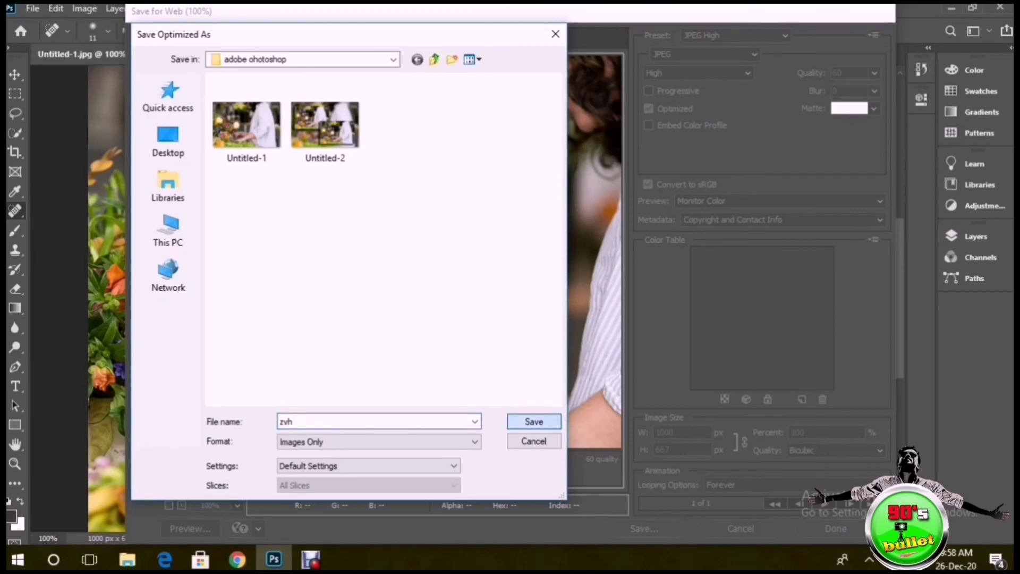
key("Return")
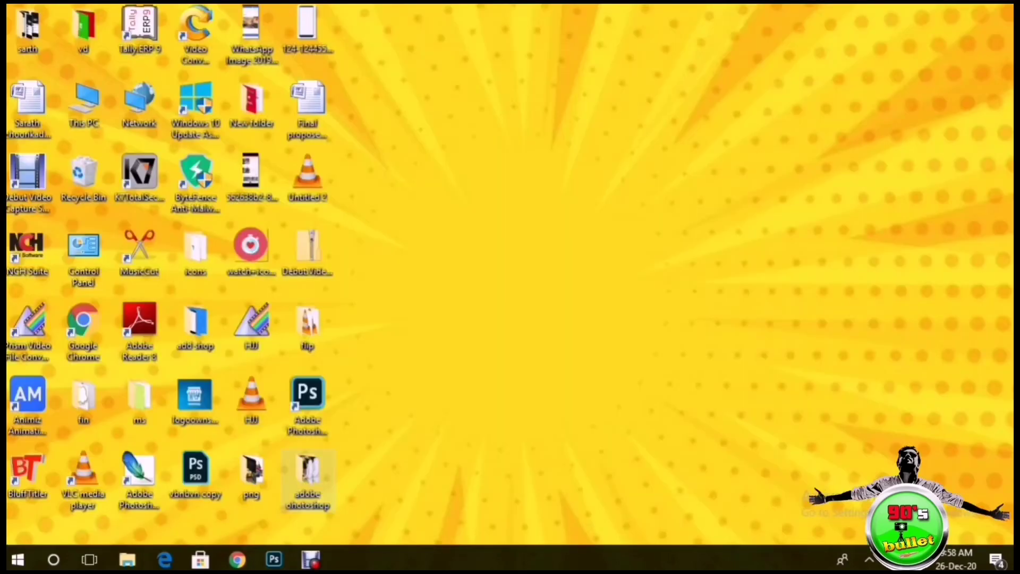
double_click(307, 480)
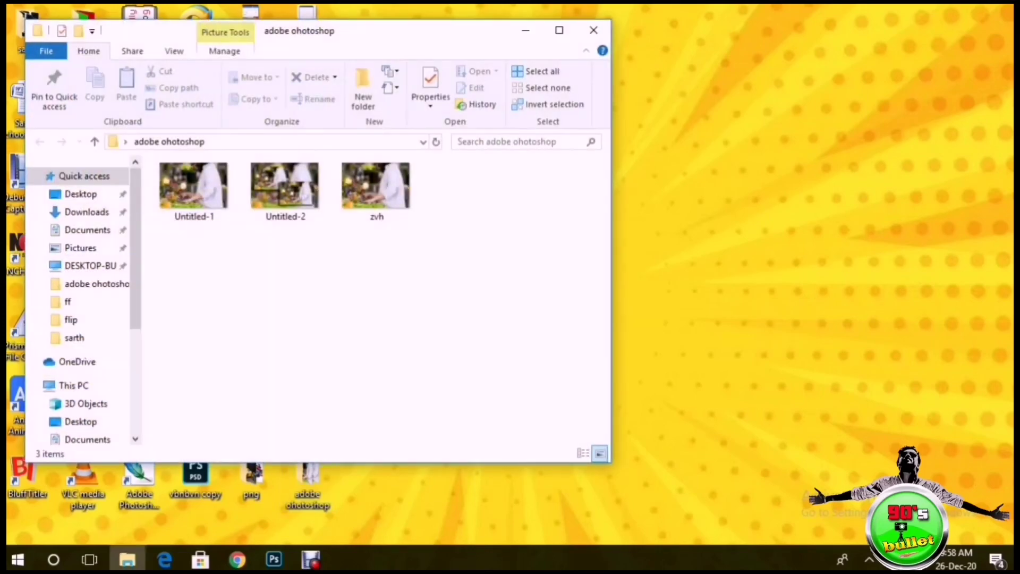
left_click(376, 189)
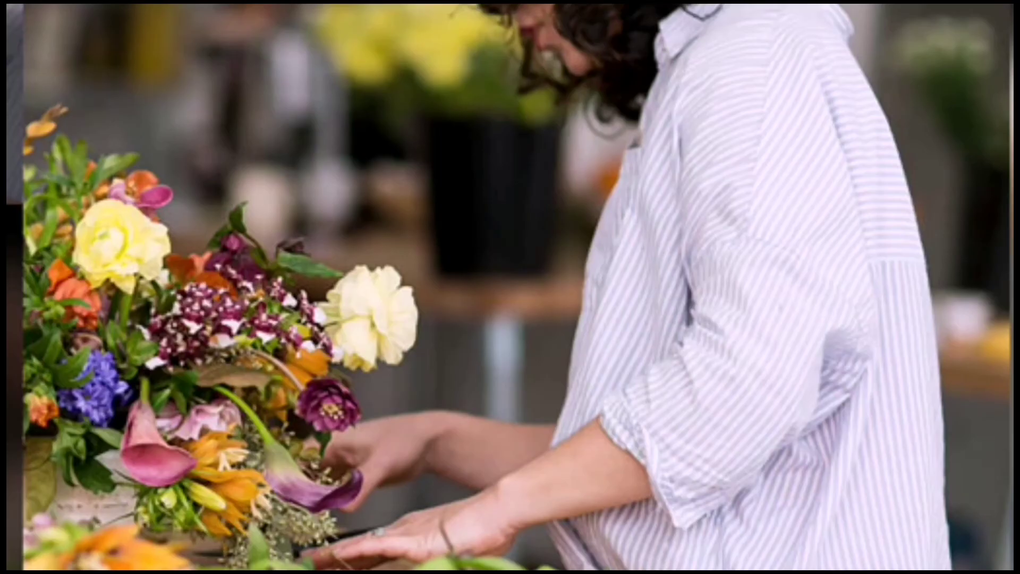